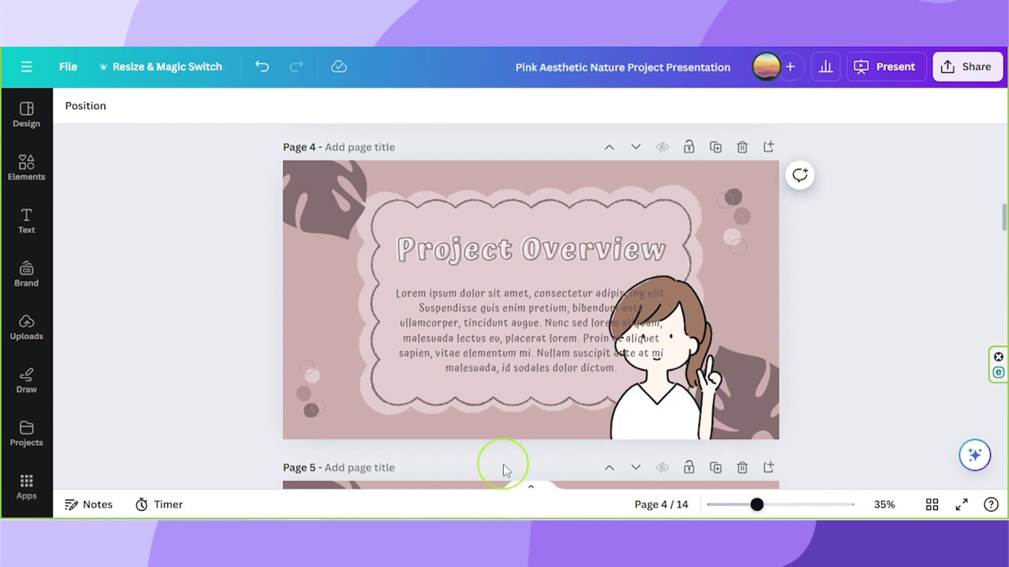
# Select the Lorem ipsum body paragraph and drag it slightly higher along the centre guide.
pyautogui.click(699, 428)
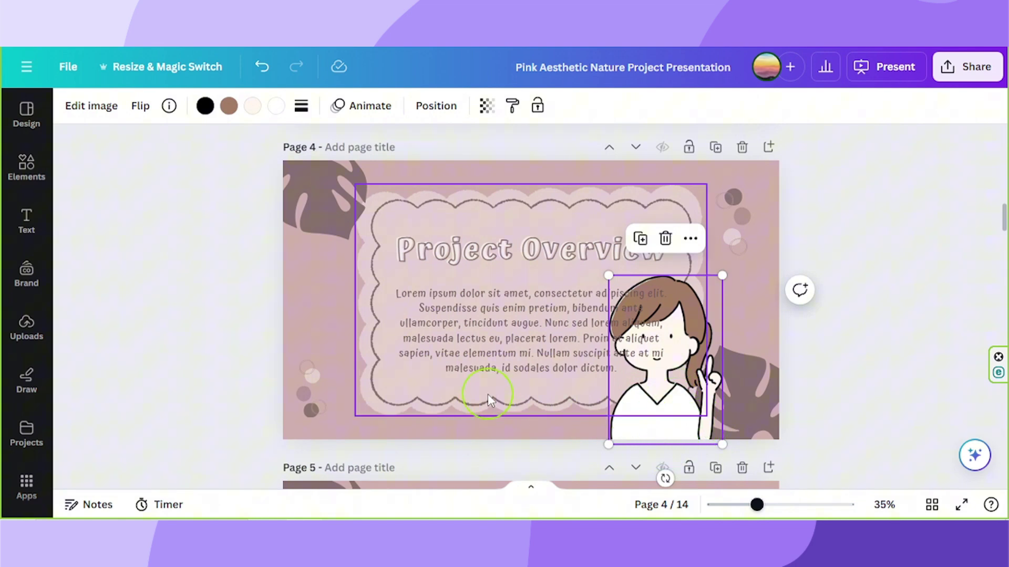
pyautogui.click(485, 343)
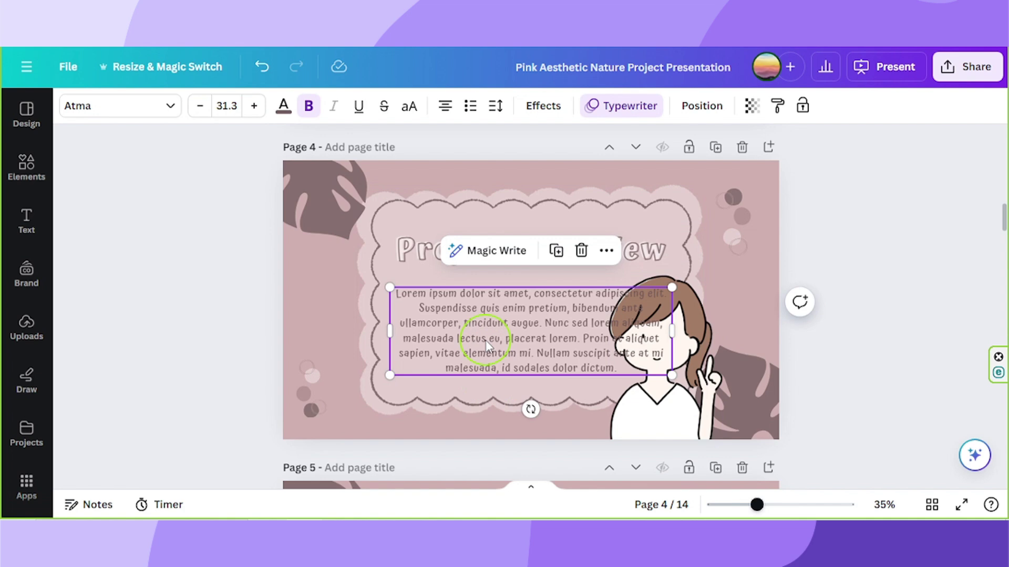
pyautogui.moveTo(485, 339); pyautogui.dragTo(487, 327)
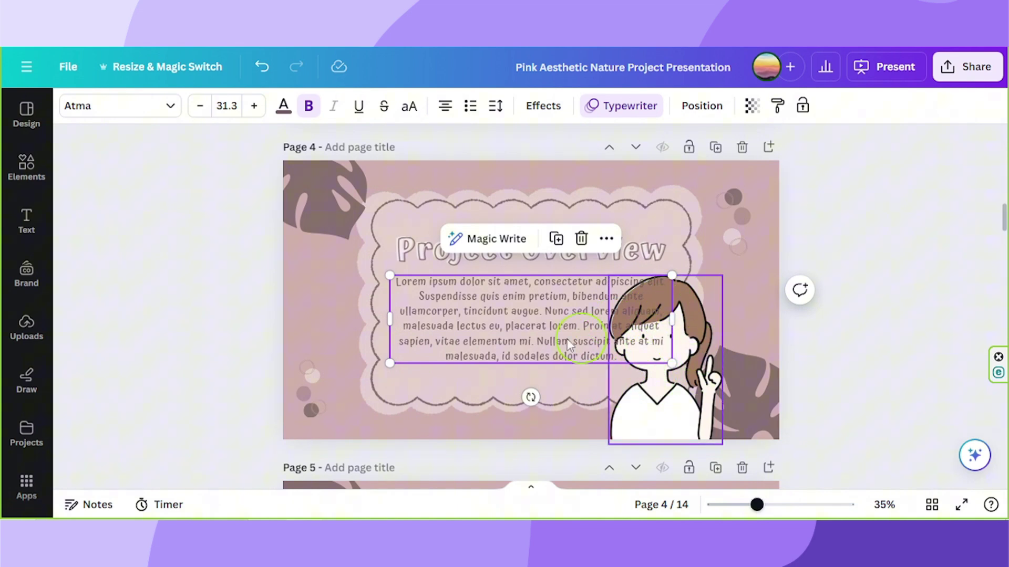
pyautogui.click(445, 110)
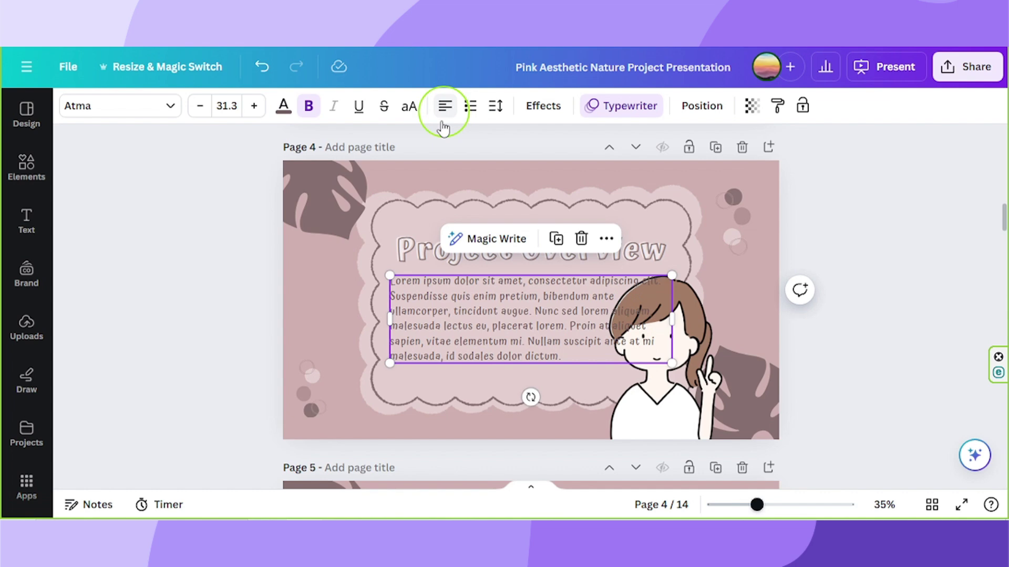
pyautogui.click(507, 327)
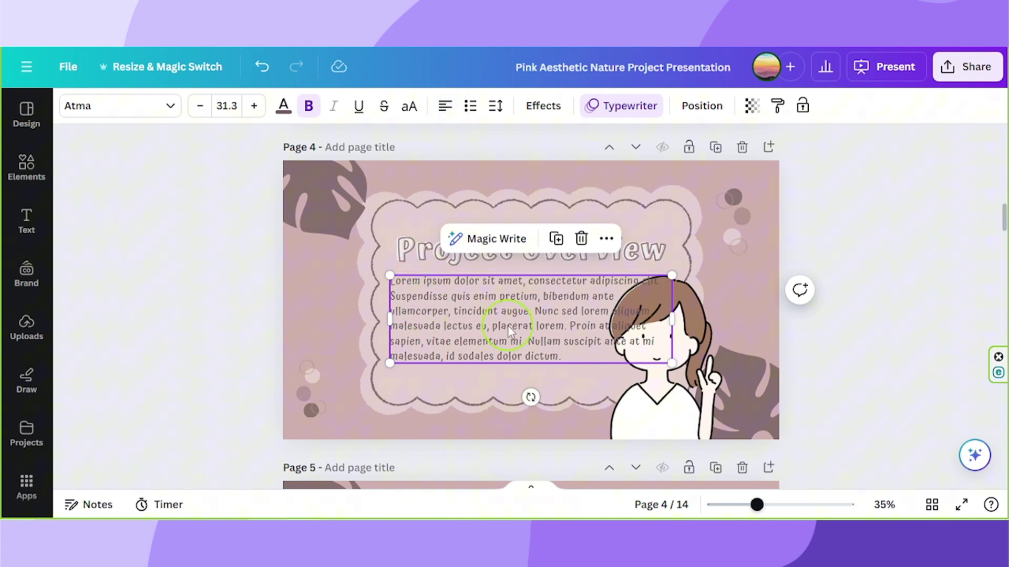
# Hyphenate adipiscing as adipis-cing and bibendum as bi-bendum, breaking the lines there.
pyautogui.click(618, 321)
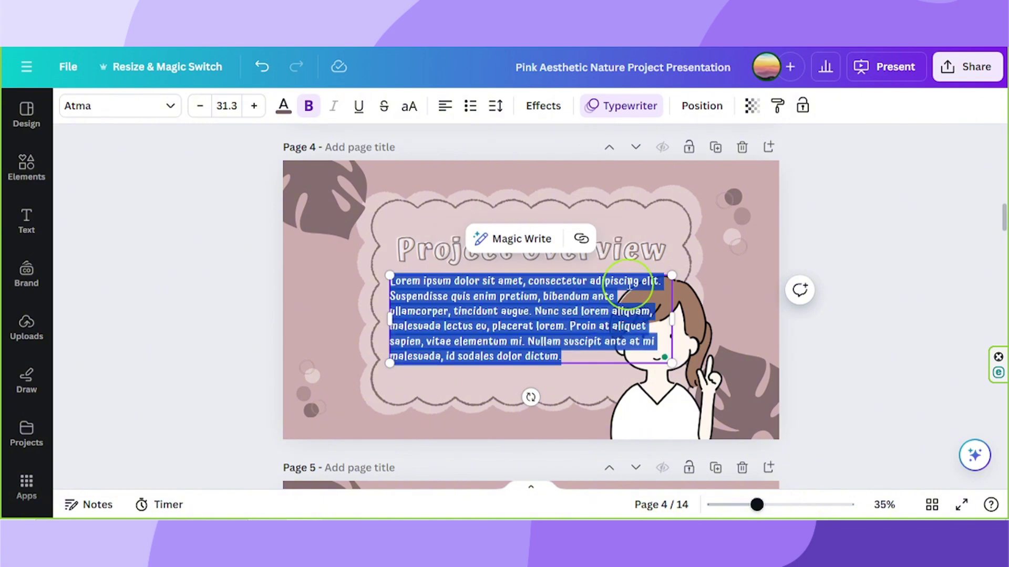
pyautogui.click(615, 321)
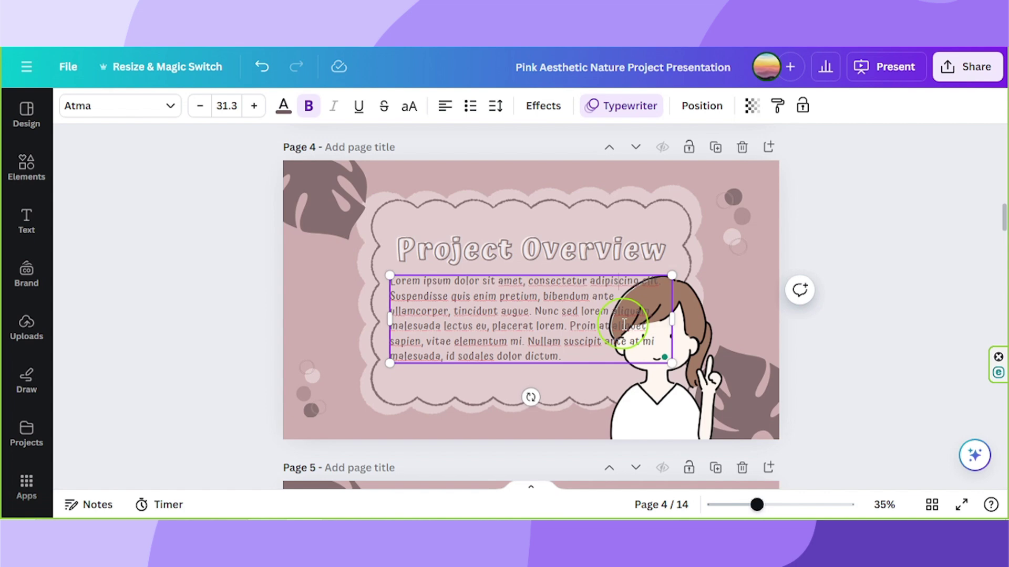
pyautogui.write('-')
pyautogui.press('Return')
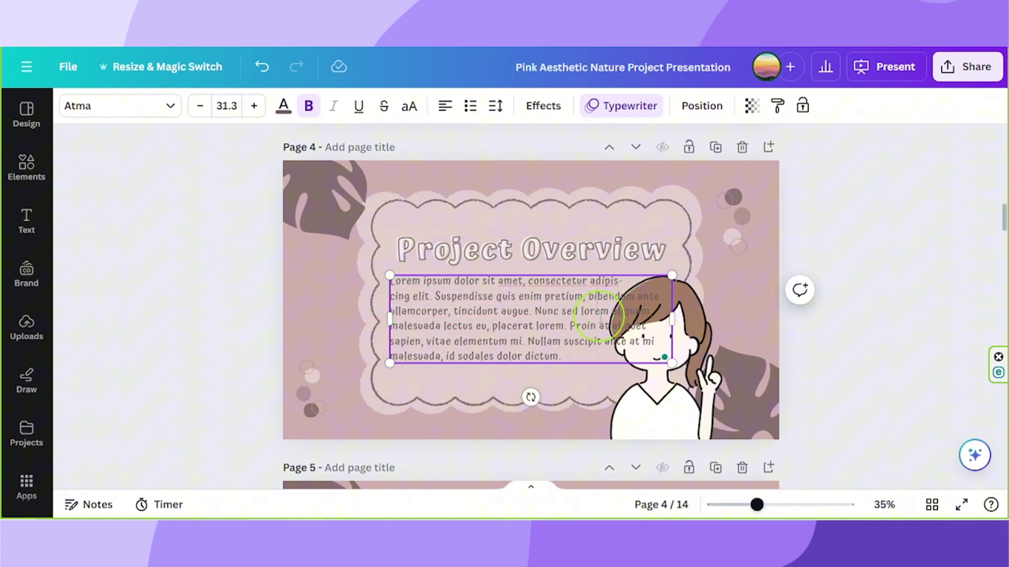
pyautogui.click(596, 296)
pyautogui.write('-')
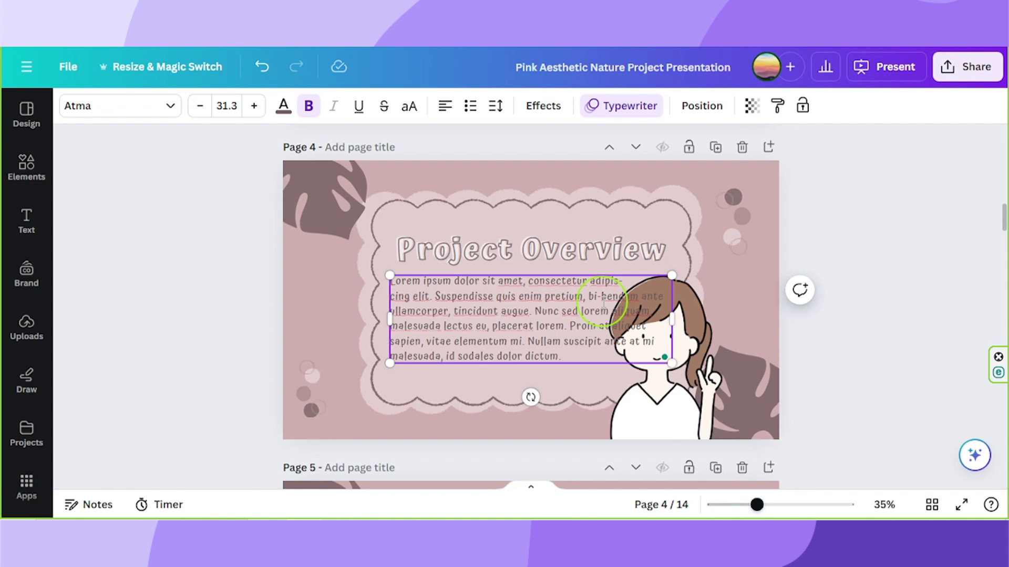
pyautogui.press('Return')
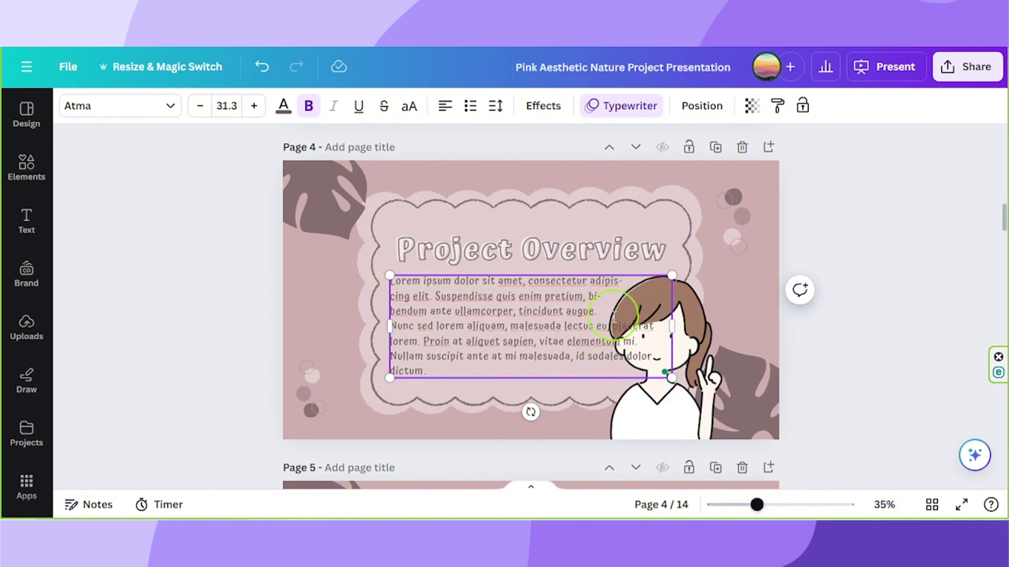
# Insert line breaks before eu, vitae and mi malesuada.
pyautogui.click(598, 326)
pyautogui.press('Return')
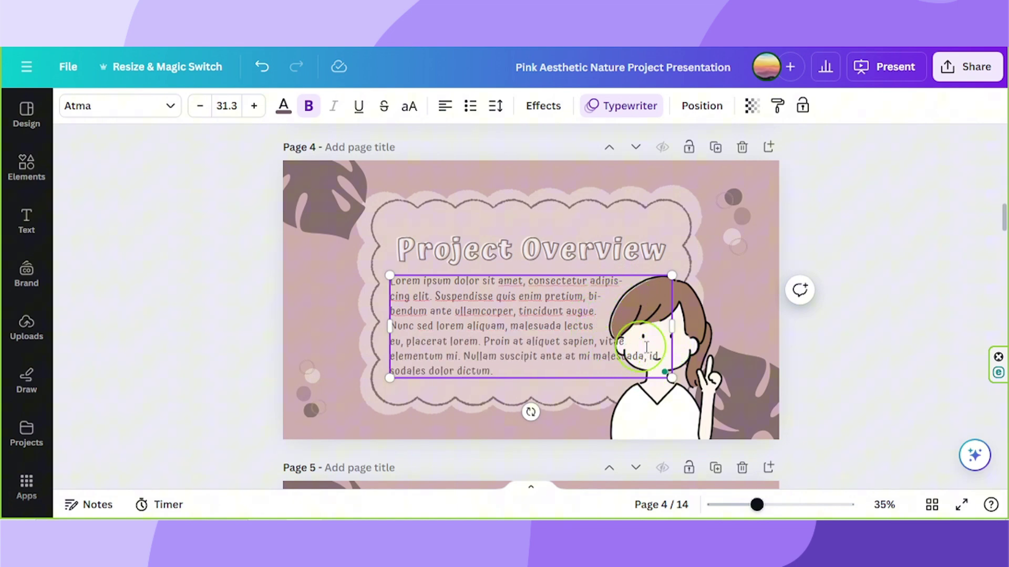
pyautogui.click(602, 343)
pyautogui.press('Return')
pyautogui.click(606, 357)
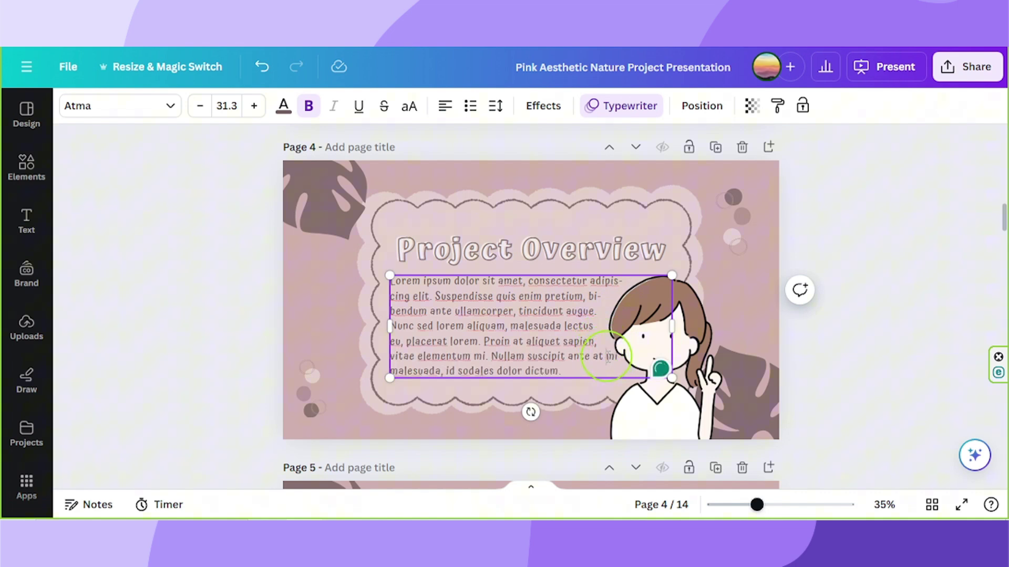
pyautogui.press('Return')
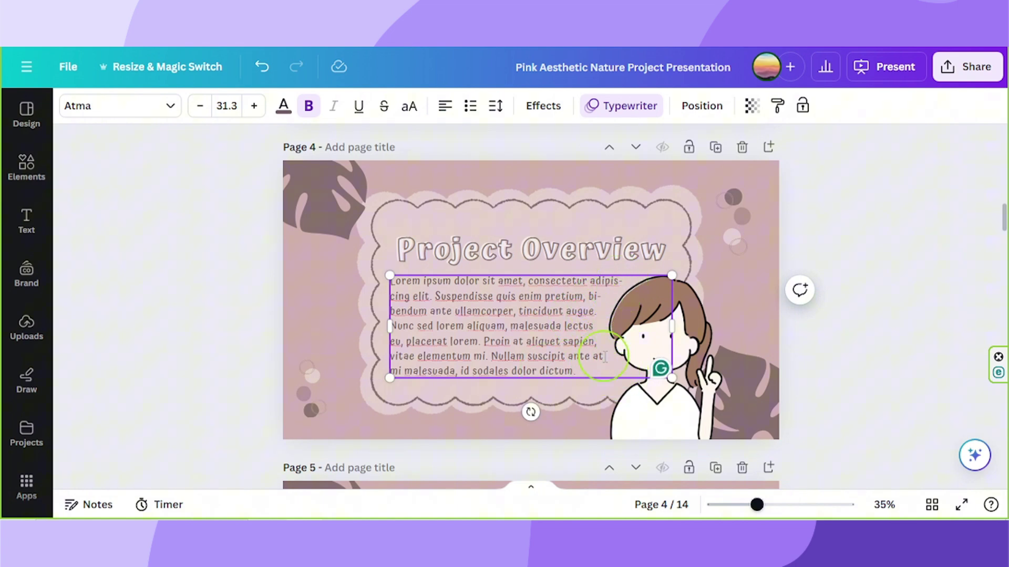
# Add extra spaces between words on the upper lines, around pretium, quis, tincidunt, malesuada, aliquet and suscipit.
pyautogui.click(579, 286)
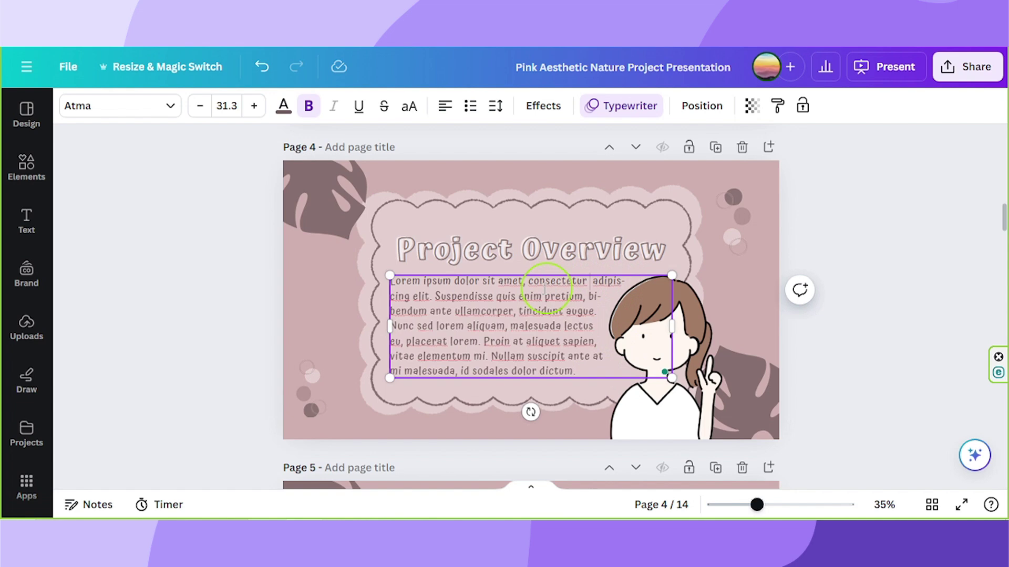
pyautogui.click(530, 282)
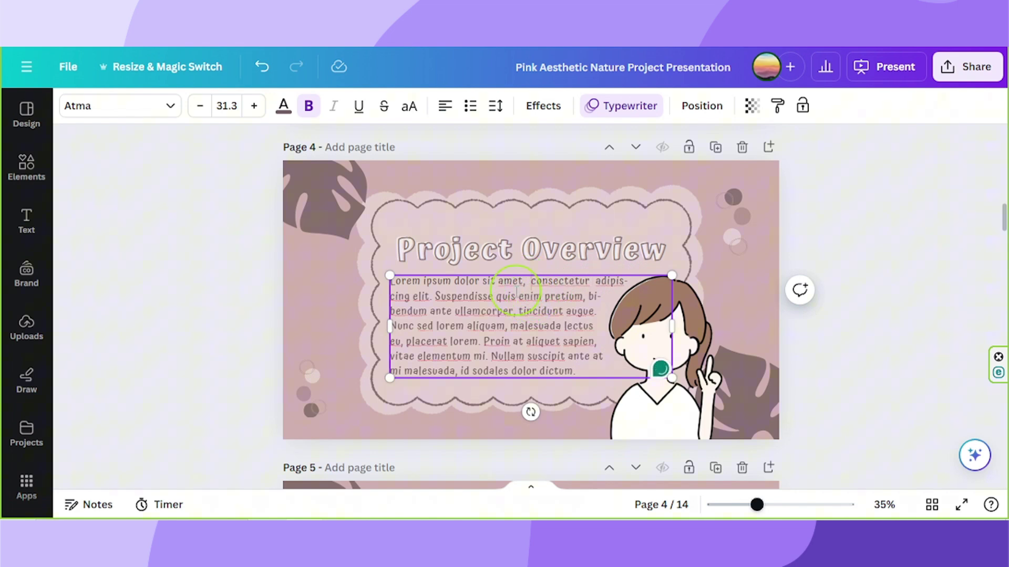
pyautogui.click(583, 297)
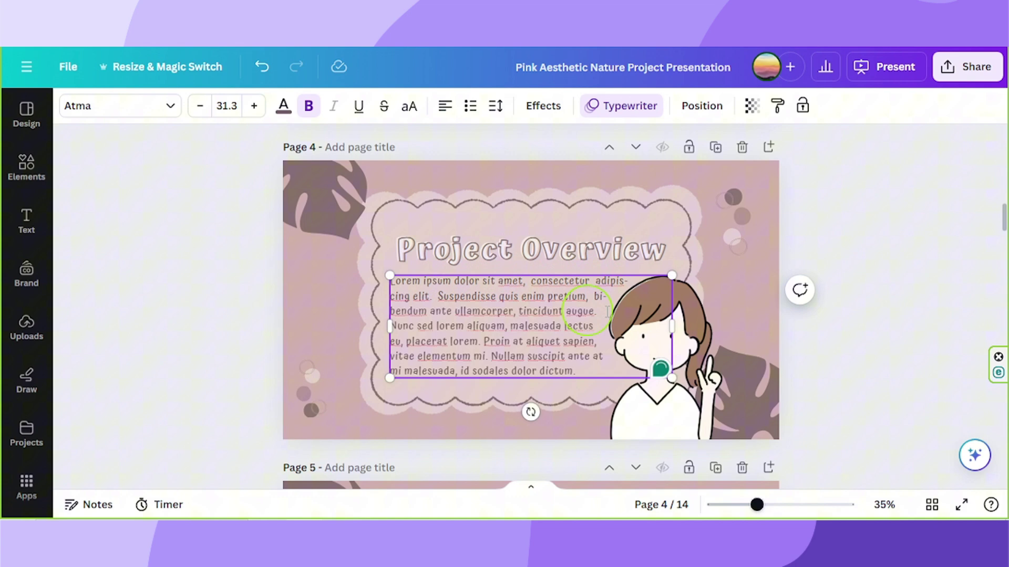
pyautogui.click(521, 296)
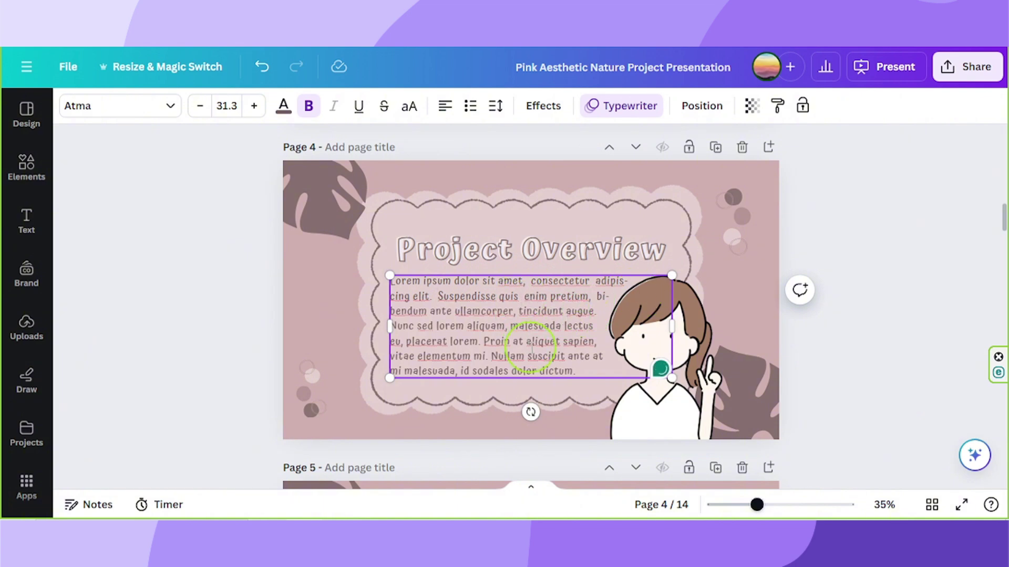
pyautogui.click(567, 311)
pyautogui.click(454, 311)
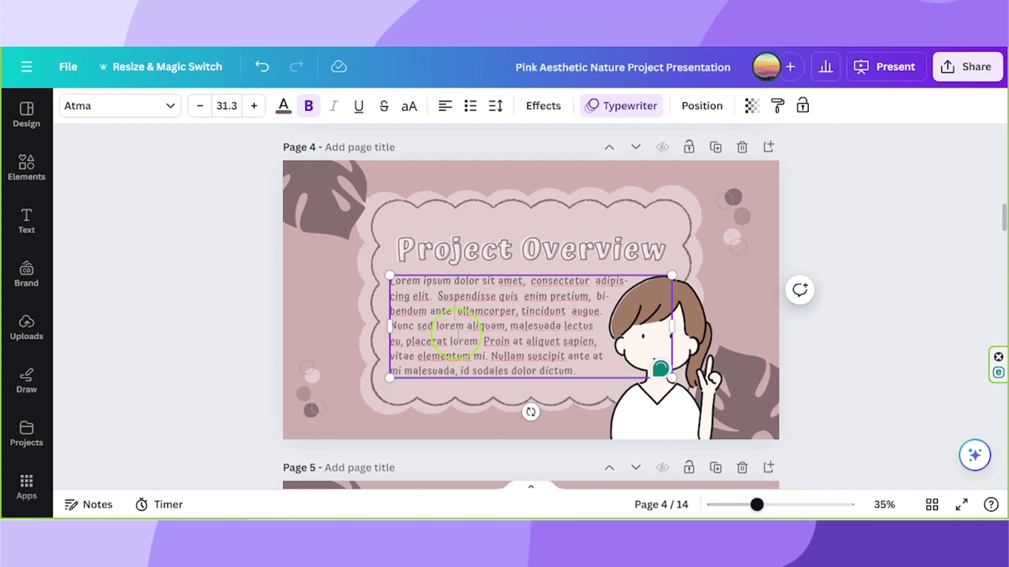
pyautogui.click(561, 326)
pyautogui.click(467, 326)
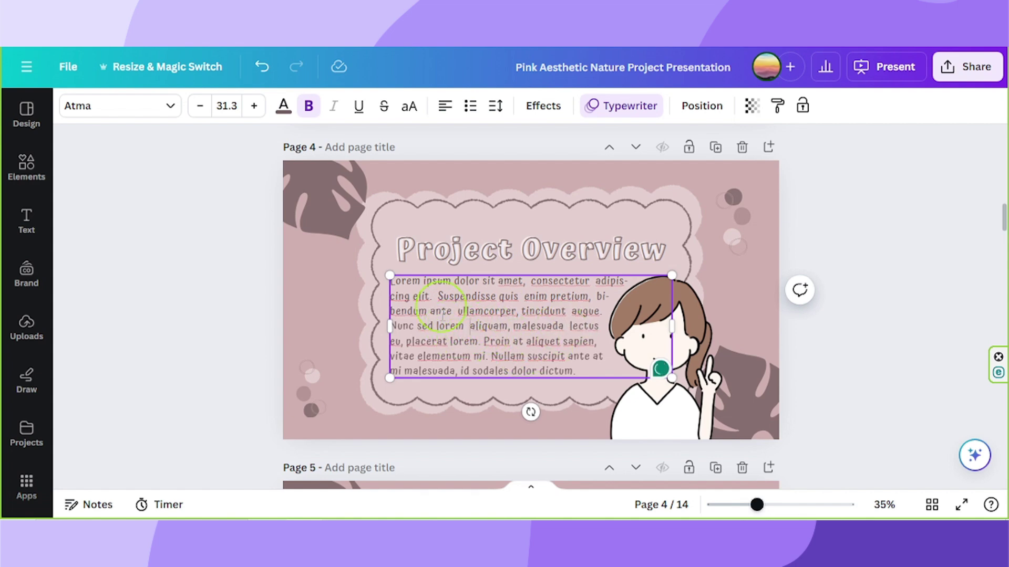
pyautogui.click(564, 342)
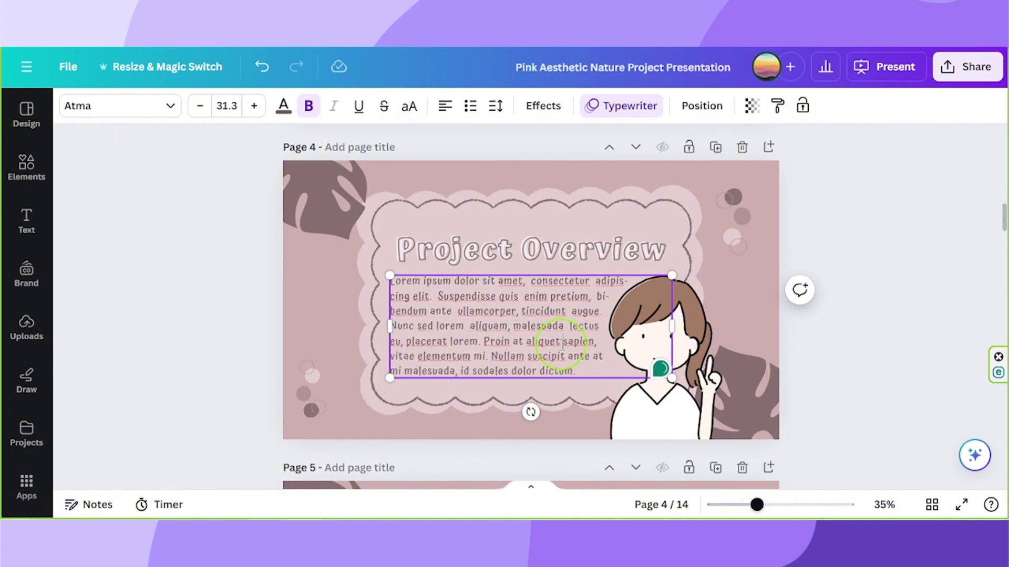
pyautogui.click(450, 340)
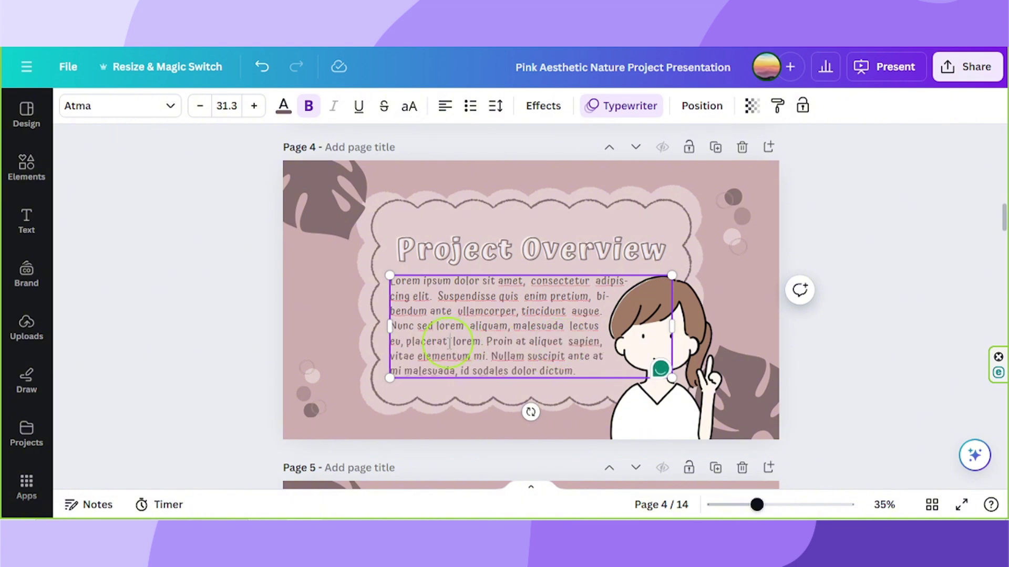
pyautogui.click(569, 356)
pyautogui.click(489, 356)
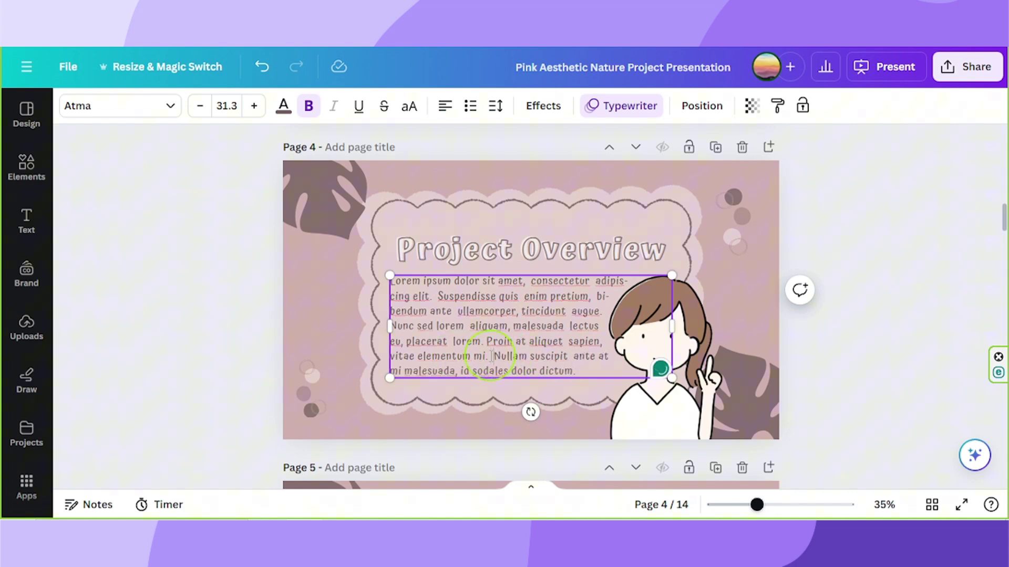
# Pad the final line with extra spaces around elementum, mi, id, sodales and dictum.
pyautogui.click(419, 355)
pyautogui.click(542, 371)
pyautogui.click(511, 372)
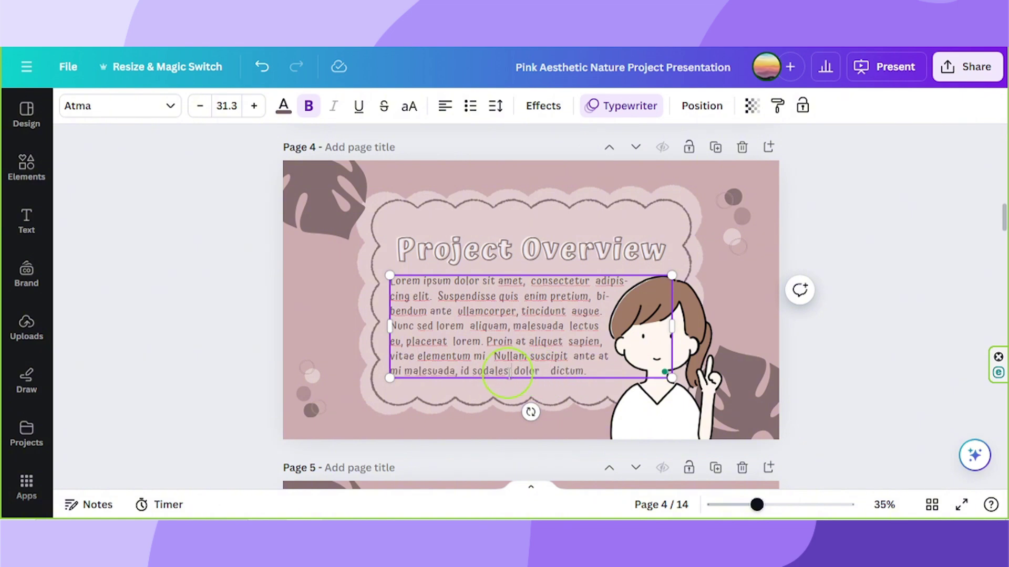
pyautogui.click(472, 371)
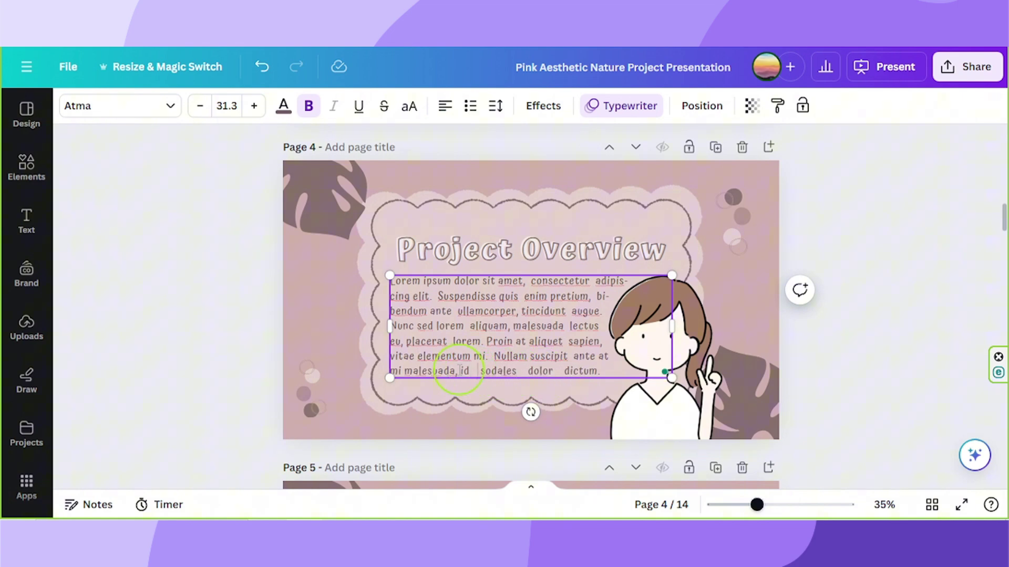
pyautogui.click(406, 371)
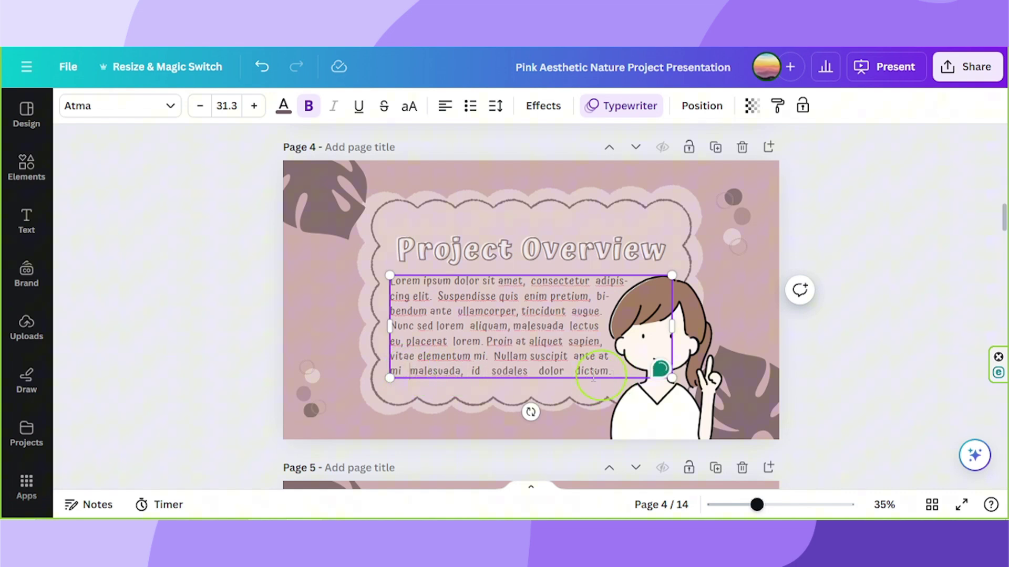
pyautogui.click(569, 371)
pyautogui.click(486, 371)
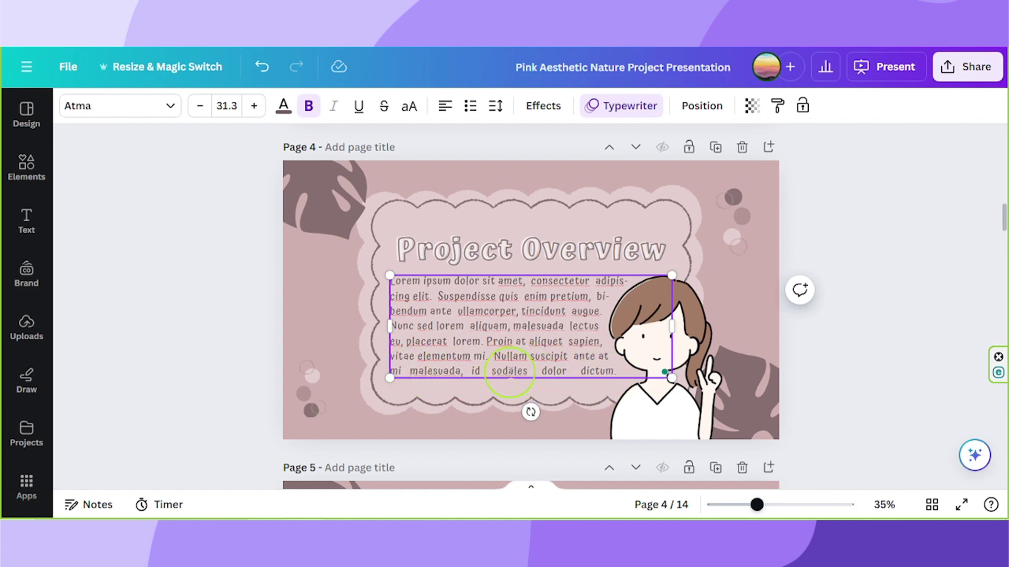
pyautogui.click(471, 371)
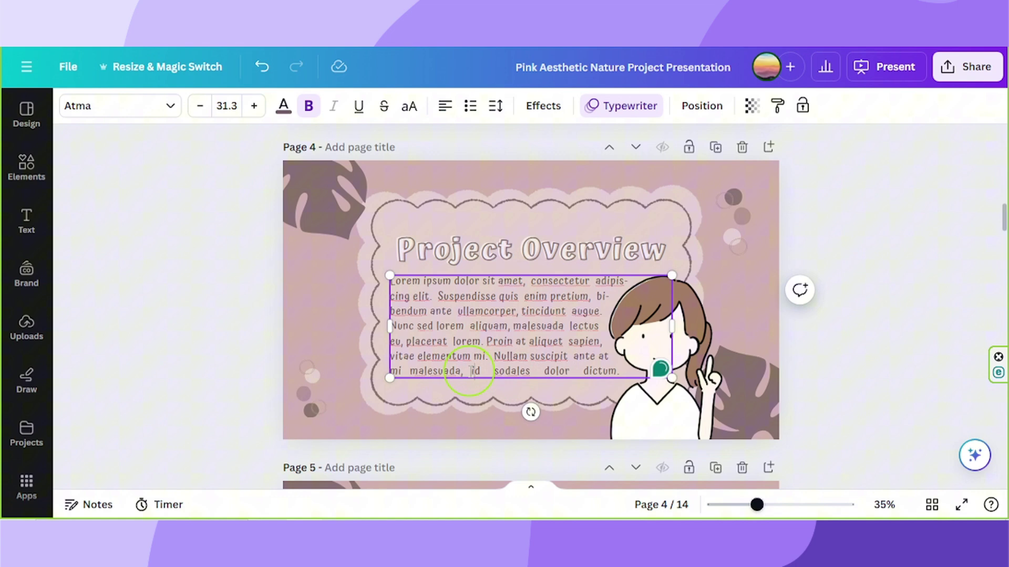
pyautogui.click(410, 371)
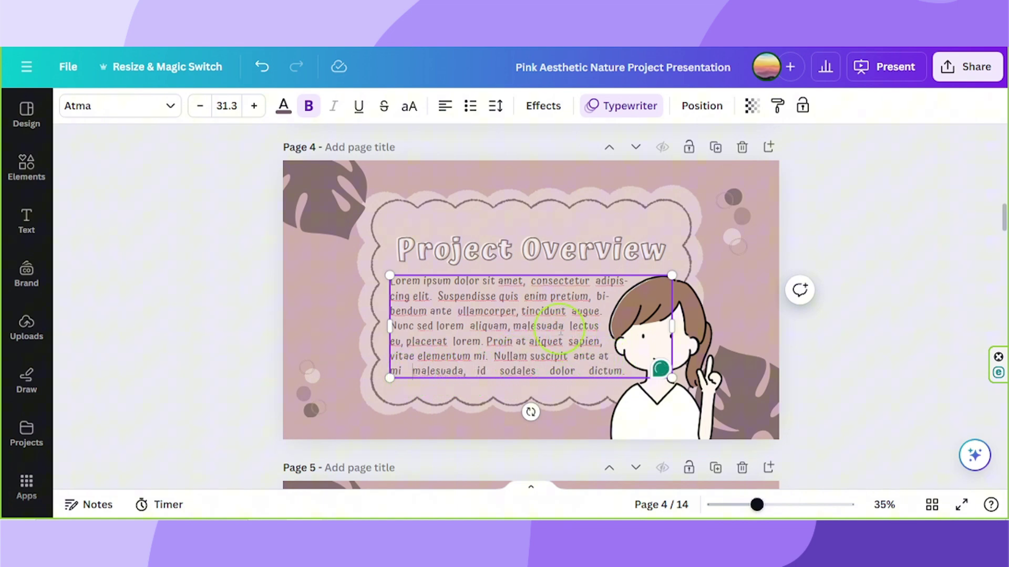
# Add last spaces before lorem, after bendum and after Suspendisse, then finish editing.
pyautogui.click(436, 325)
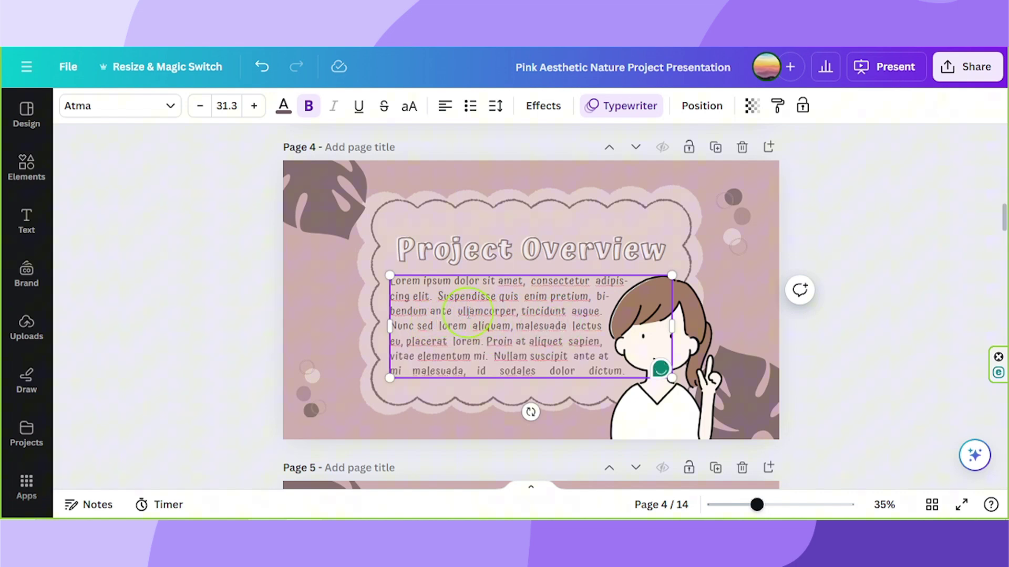
pyautogui.click(430, 311)
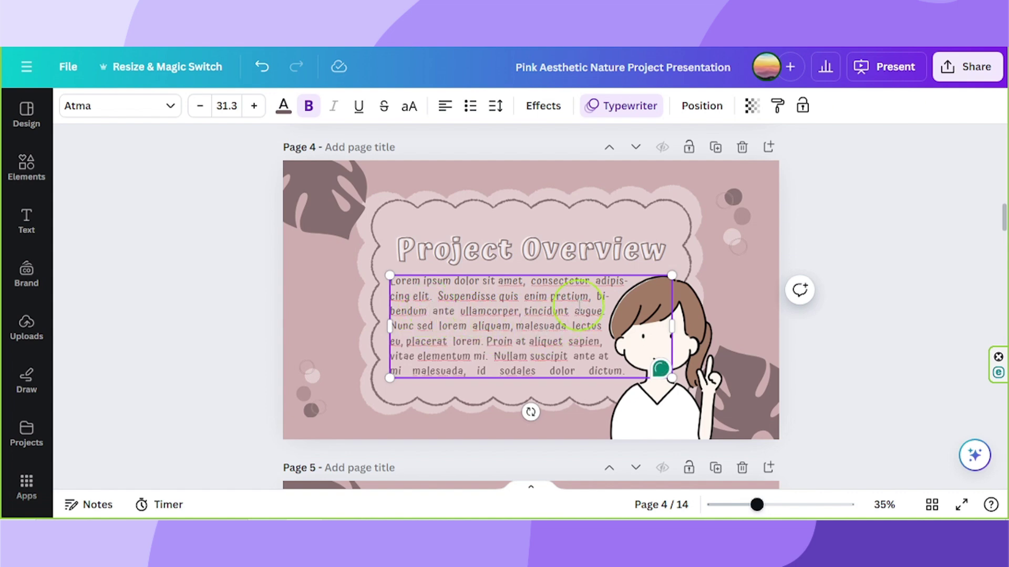
pyautogui.click(496, 295)
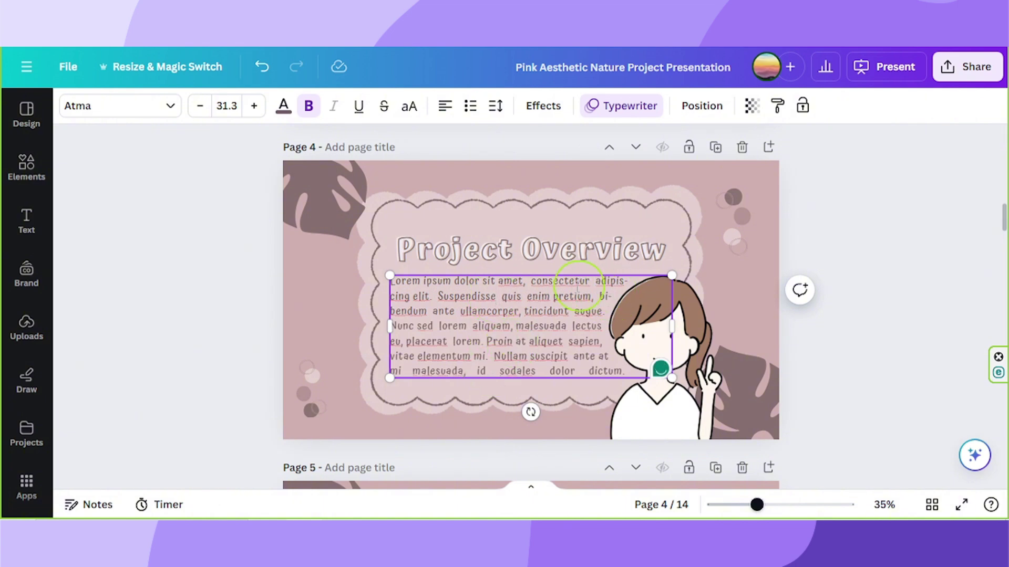
pyautogui.click(944, 369)
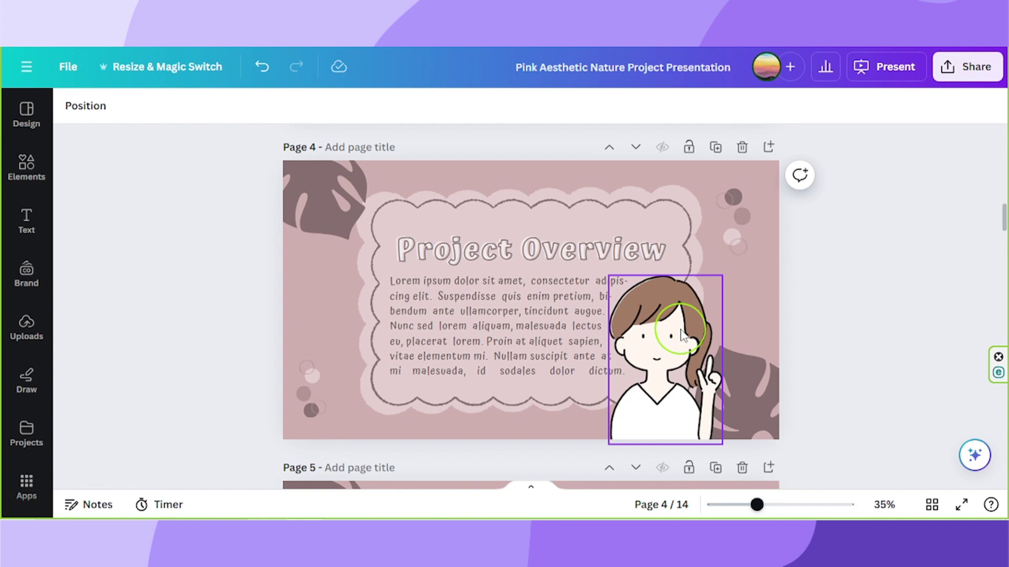
pyautogui.click(531, 314)
pyautogui.click(894, 232)
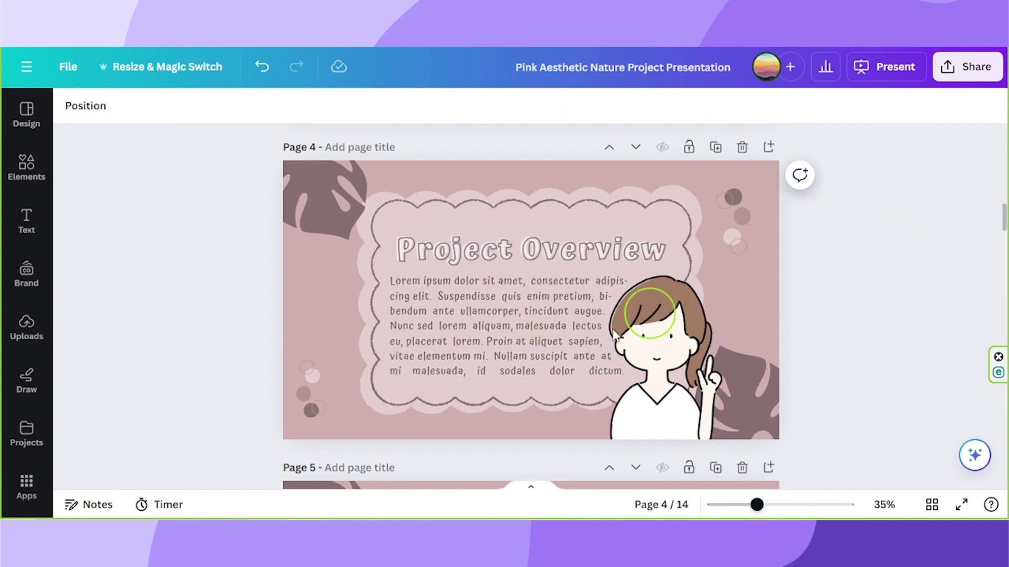
pyautogui.click(531, 345)
pyautogui.click(614, 294)
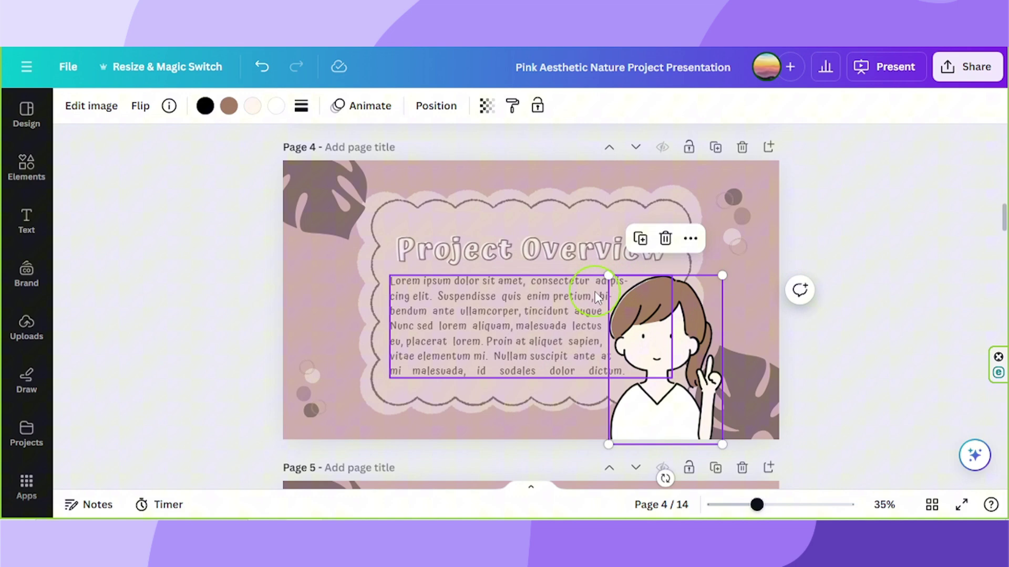
pyautogui.click(891, 261)
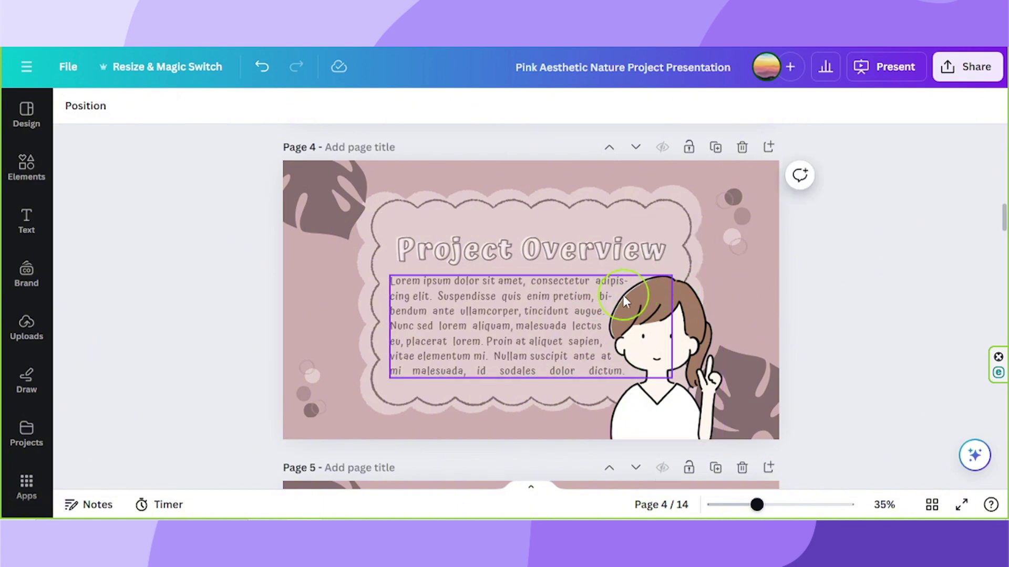